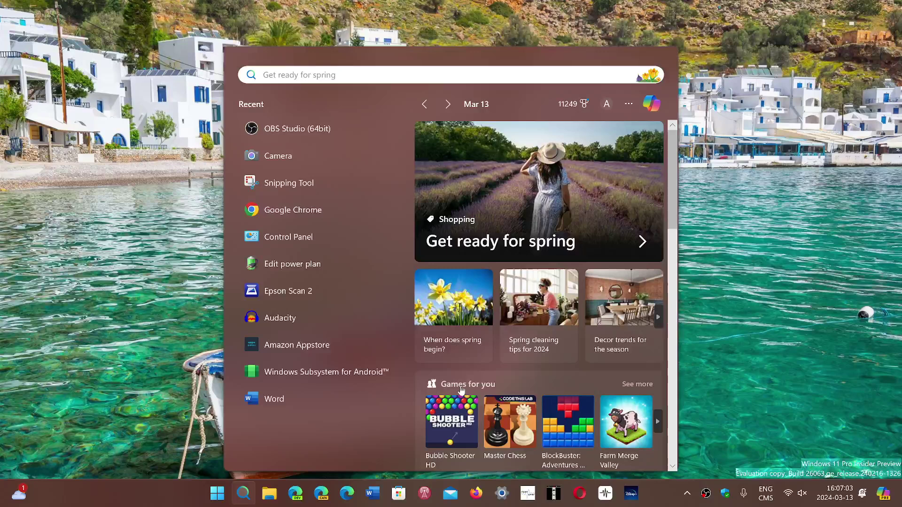
- Launch Google Chrome from the Start menu's Recent apps list
{"action": "left_click", "coordinate": [310, 211]}
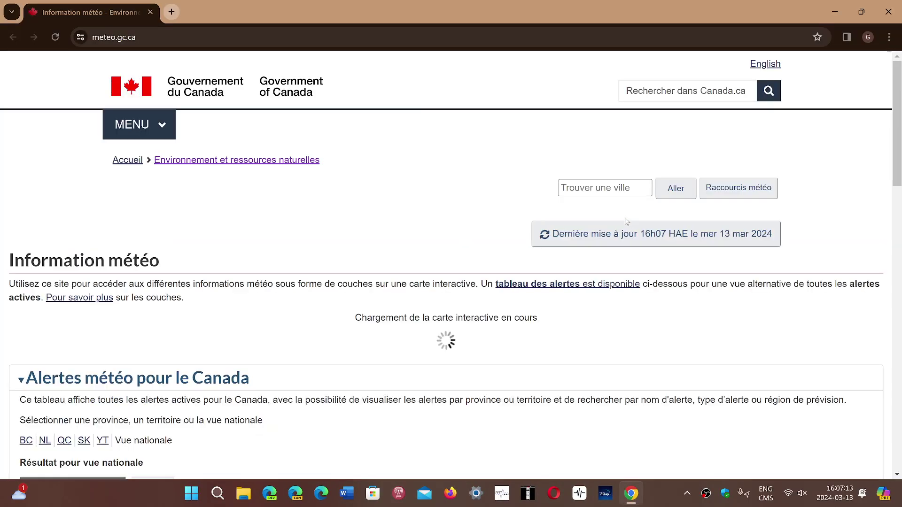
- Open chrome://flags and search 'link' to show the Link Preview flag set to Enabled
{"action": "key", "text": "ctrl+l"}
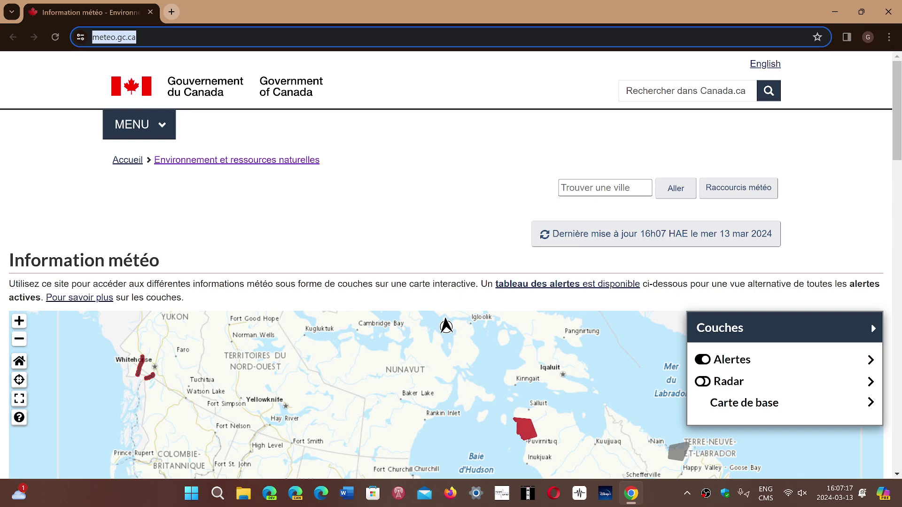
{"action": "type", "text": "chrome://flags"}
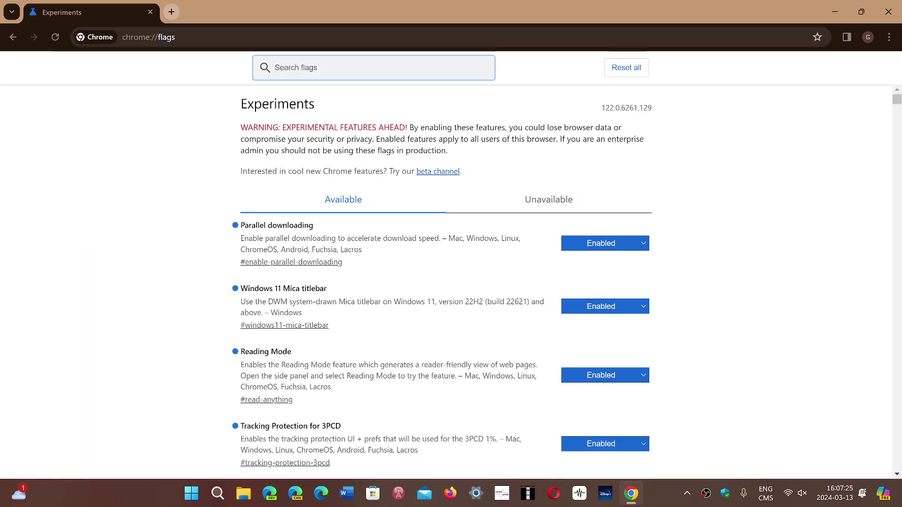
{"action": "type", "text": "link"}
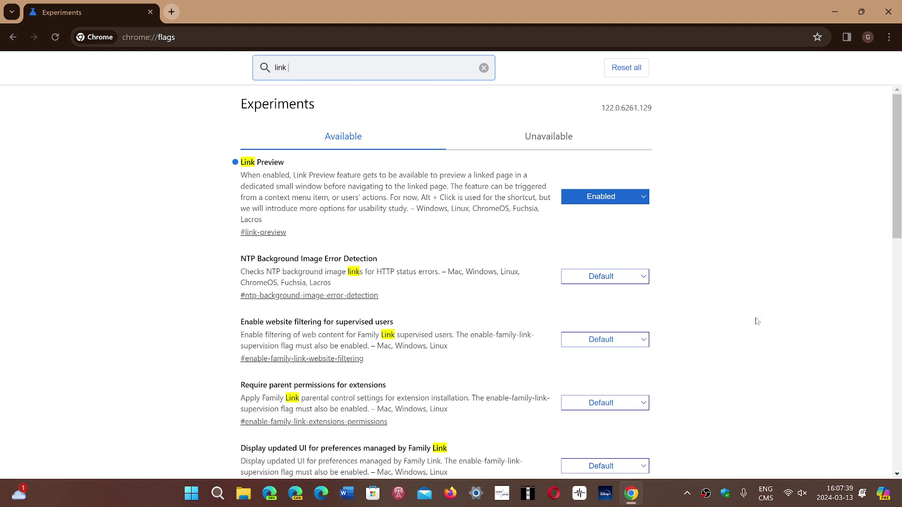
- Load spaceweather.com from the 'spa' address-bar suggestion and select the 'Get the full story here' link
{"action": "left_click", "coordinate": [476, 33]}
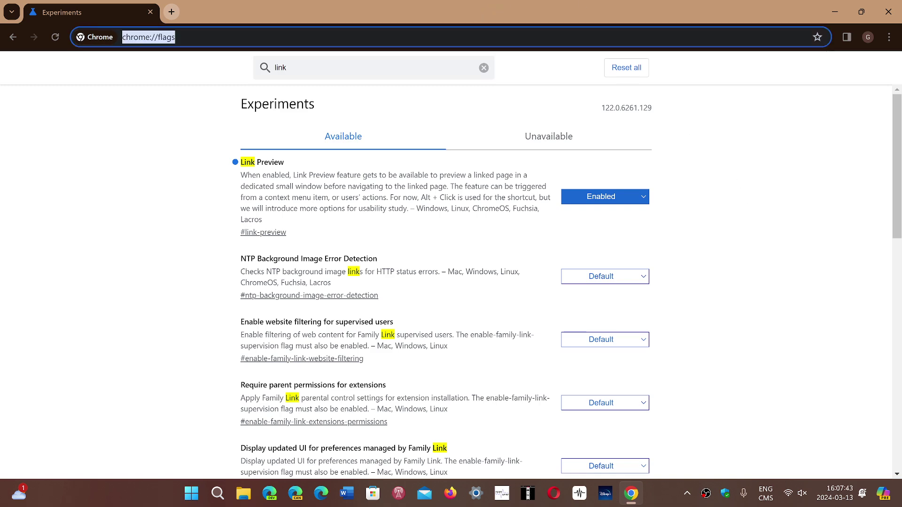
{"action": "type", "text": "spaceweather.com"}
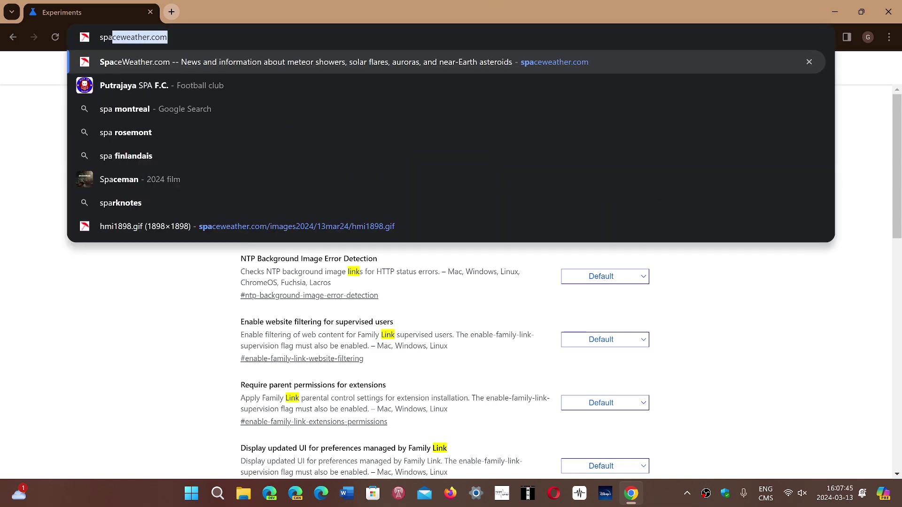
{"action": "key", "text": "Return"}
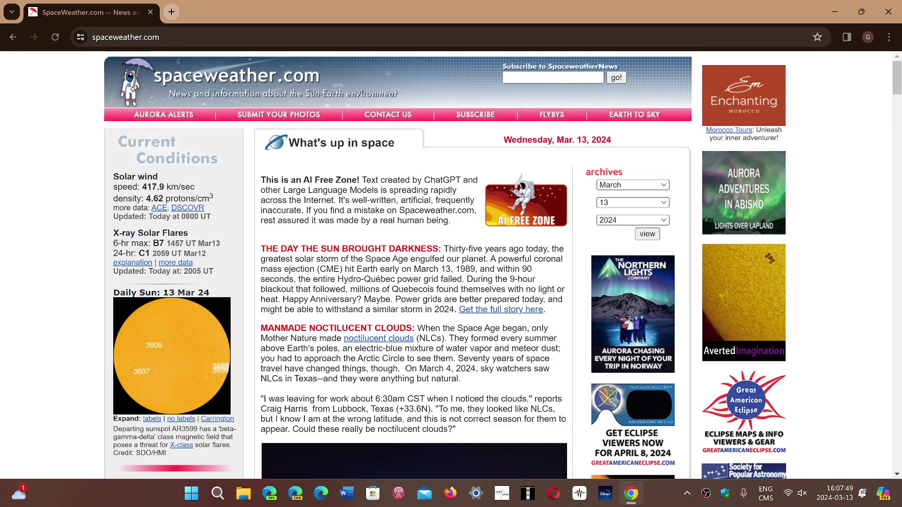
{"action": "left_click", "coordinate": [501, 313]}
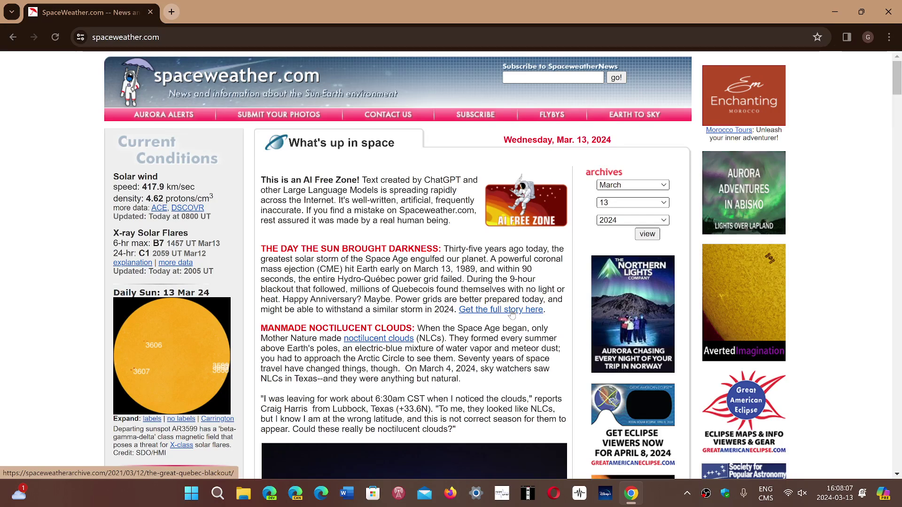
{"action": "right_click", "coordinate": [511, 313]}
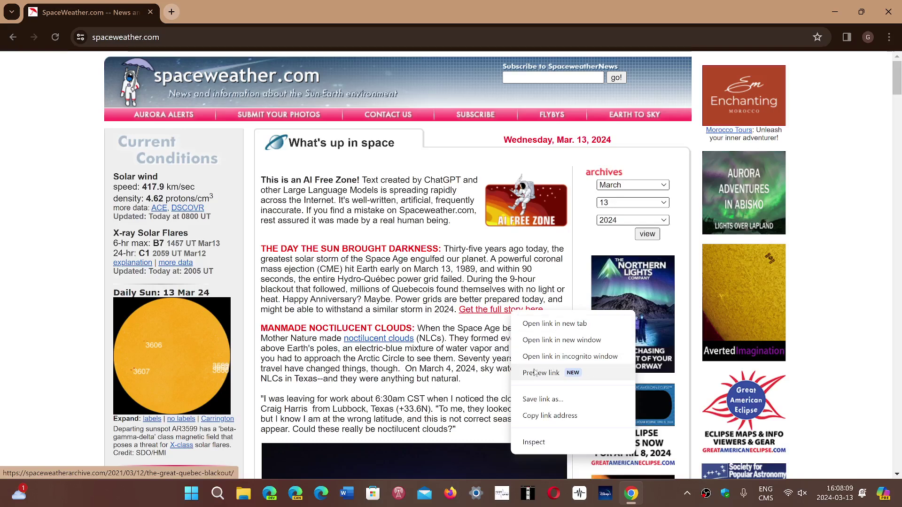
{"action": "left_click", "coordinate": [567, 374]}
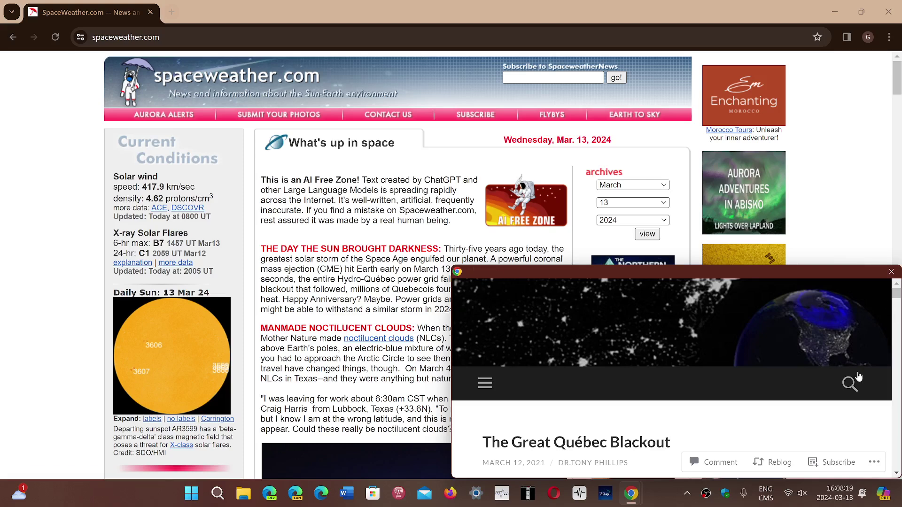
{"action": "scroll", "coordinate": [890, 349], "scroll_direction": "down", "scroll_amount": 10}
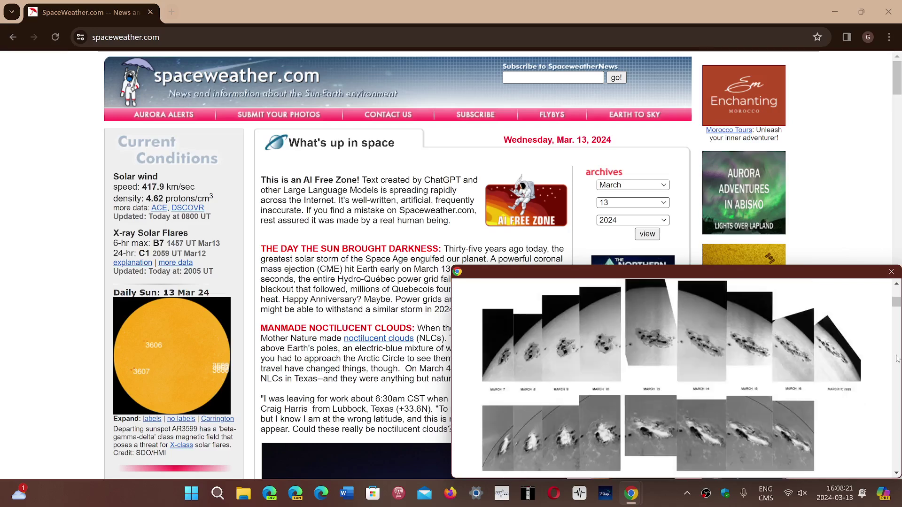
{"action": "scroll", "coordinate": [897, 359], "scroll_direction": "down", "scroll_amount": 10}
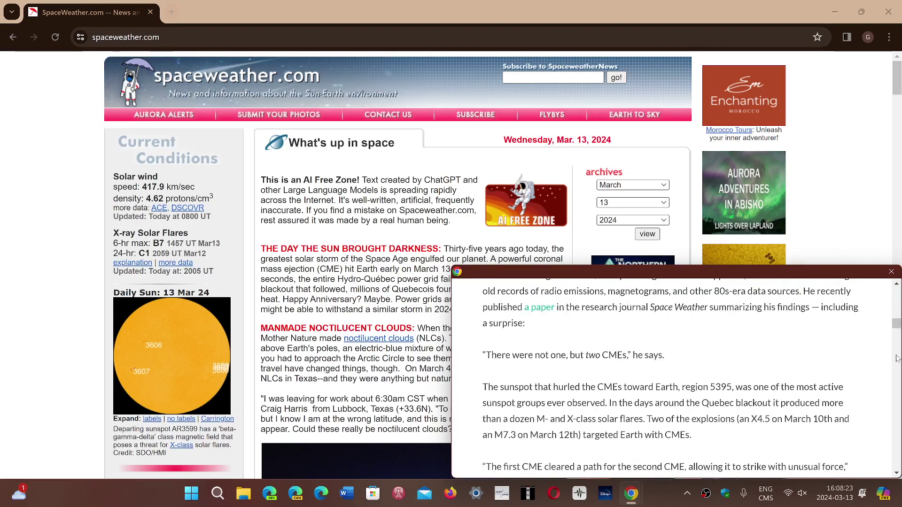
{"action": "scroll", "coordinate": [897, 358], "scroll_direction": "down", "scroll_amount": 10}
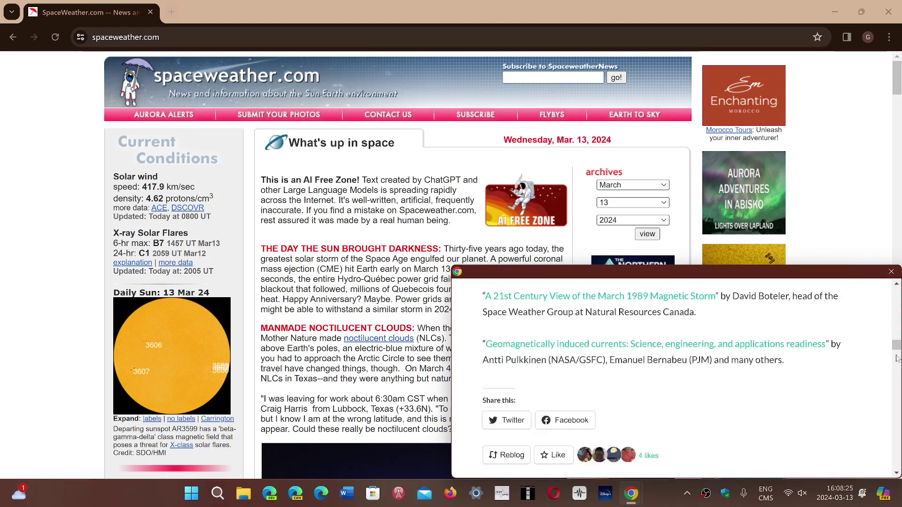
{"action": "left_click", "coordinate": [892, 273]}
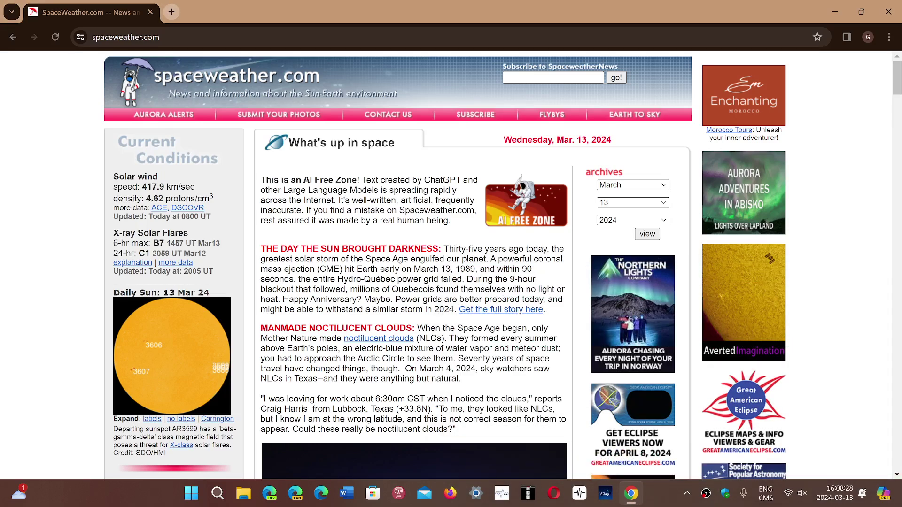
{"action": "left_click", "coordinate": [505, 314]}
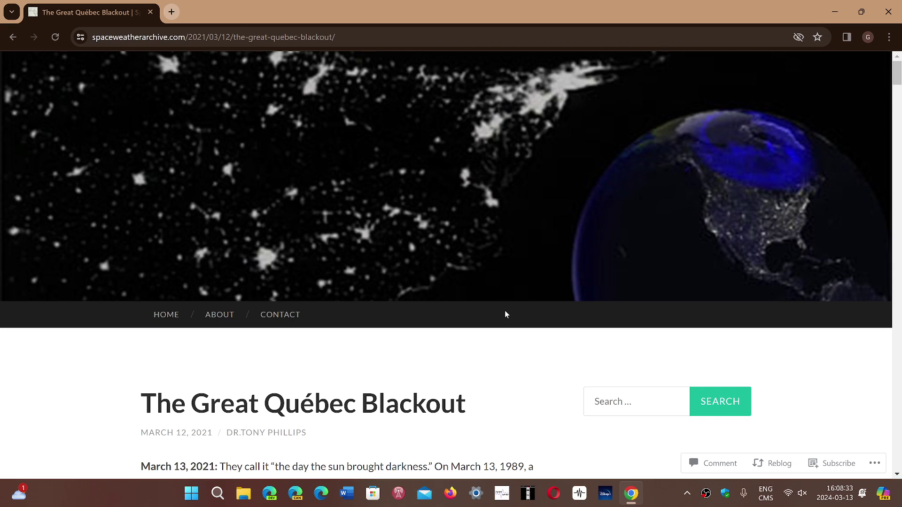
{"action": "left_click", "coordinate": [11, 34]}
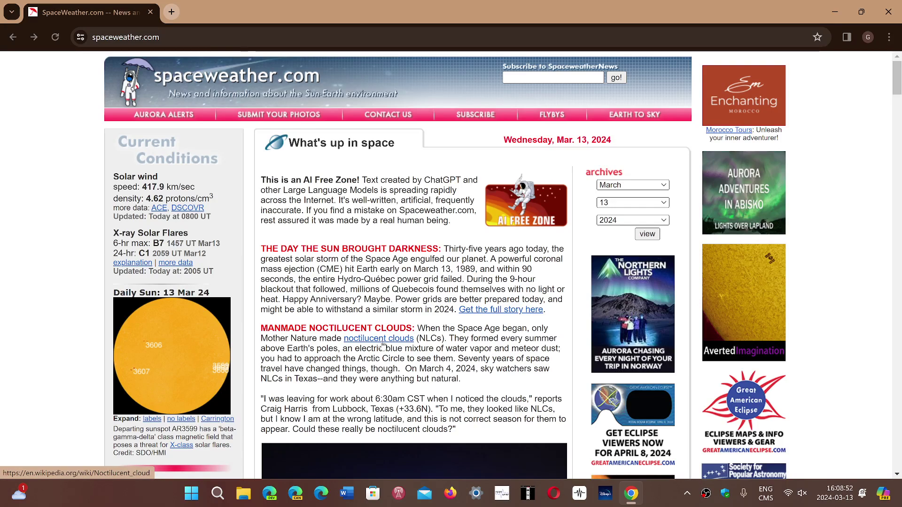
- Preview the noctilucent clouds Wikipedia article in a floating window, read through it, and close it
{"action": "left_click", "coordinate": [383, 342]}
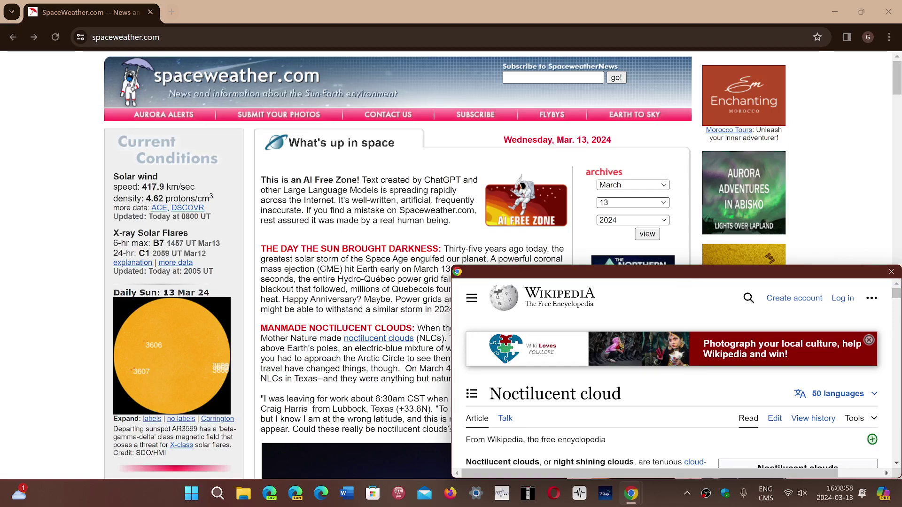
{"action": "scroll", "coordinate": [897, 370], "scroll_direction": "down", "scroll_amount": 3}
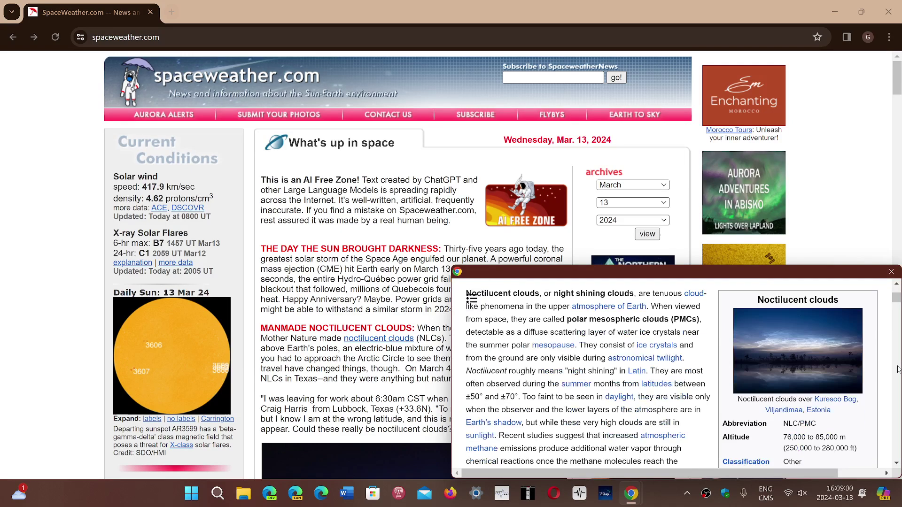
{"action": "scroll", "coordinate": [897, 369], "scroll_direction": "down", "scroll_amount": 10}
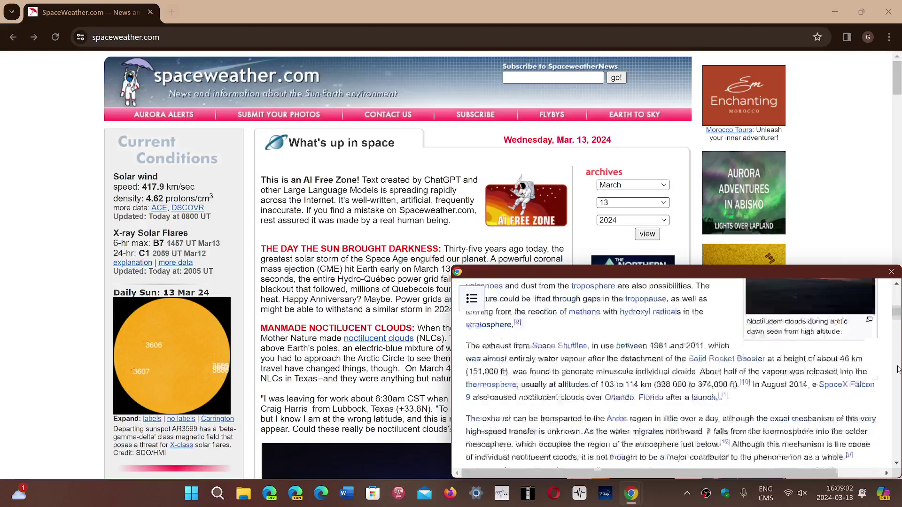
{"action": "left_click", "coordinate": [891, 272]}
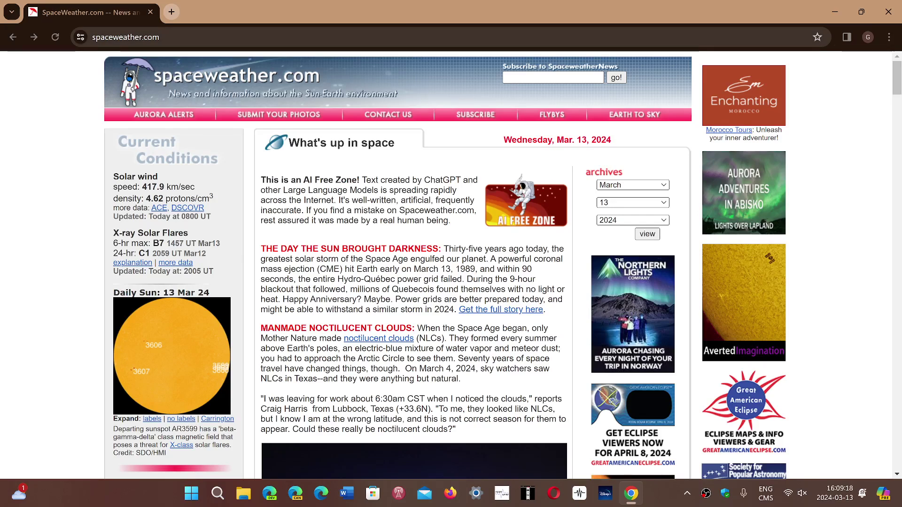
{"action": "key", "text": "ctrl+l"}
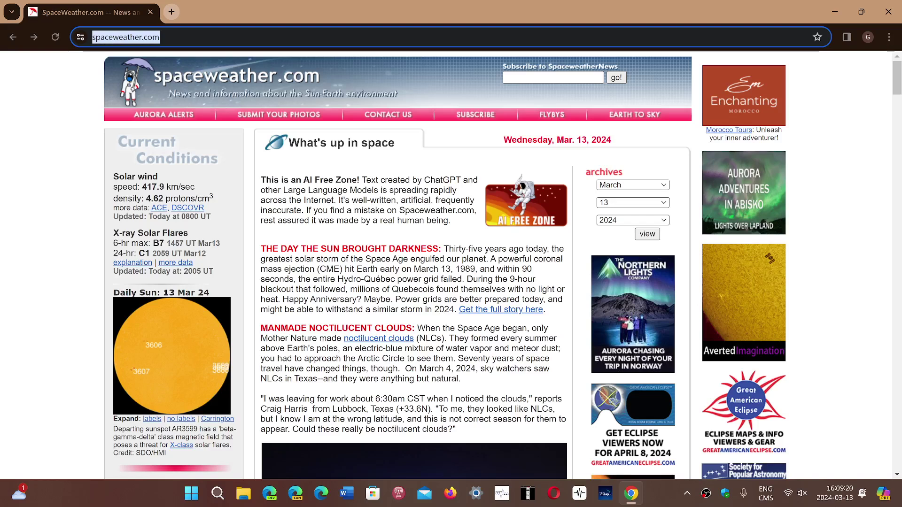
{"action": "type", "text": "chrome://flags"}
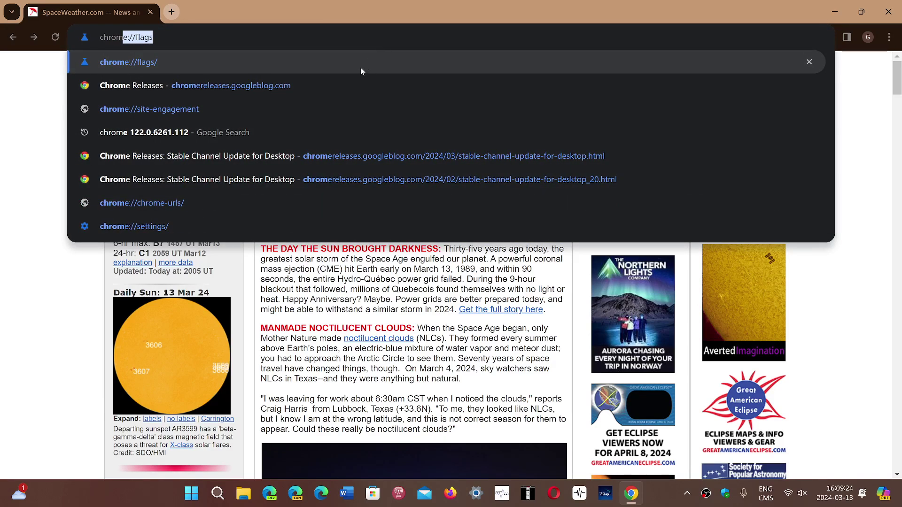
{"action": "left_click", "coordinate": [292, 58]}
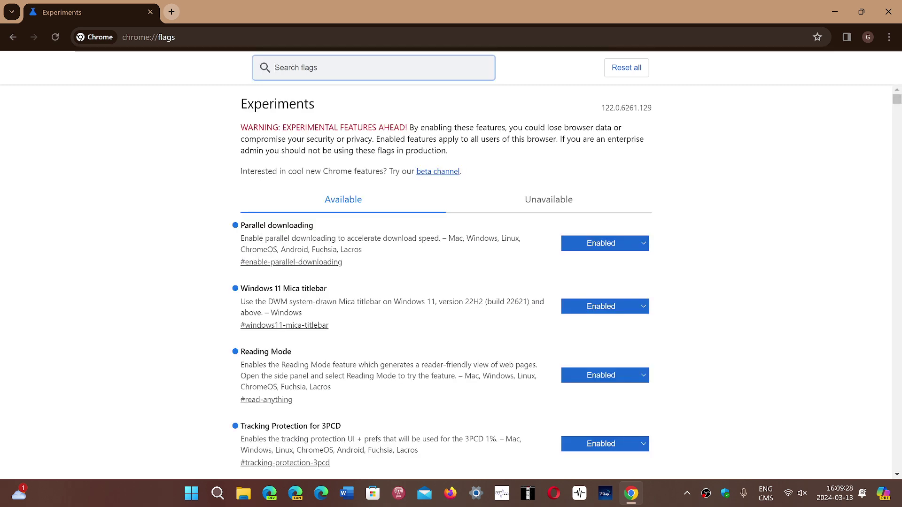
{"action": "type", "text": "link pre"}
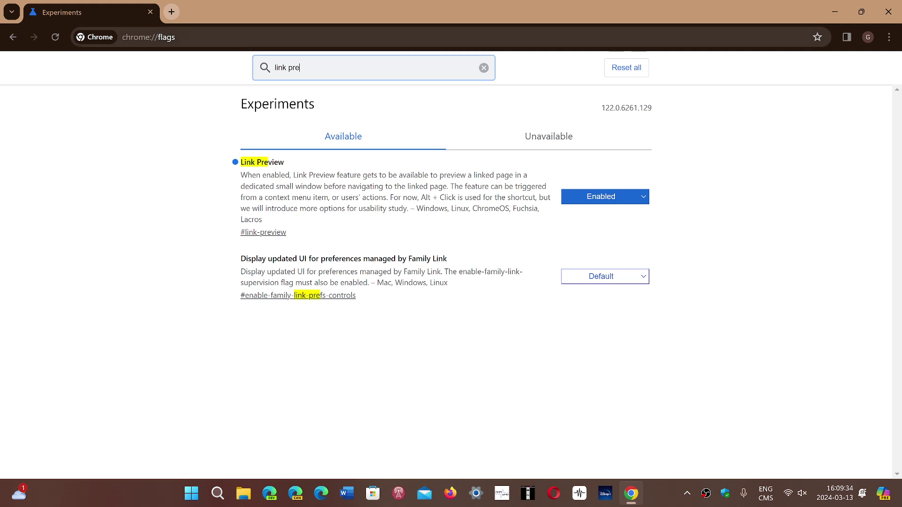
{"action": "key", "text": "ctrl+l"}
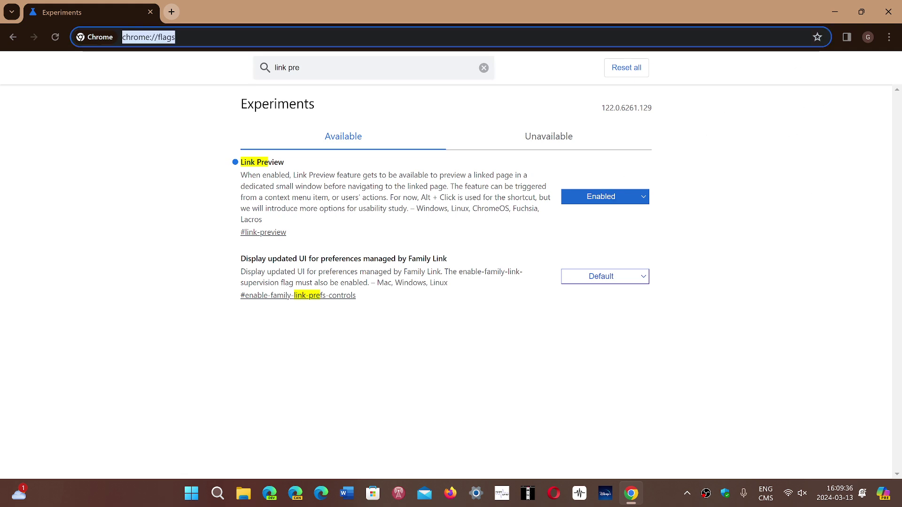
{"action": "type", "text": "spa"}
{"action": "key", "text": "Return"}
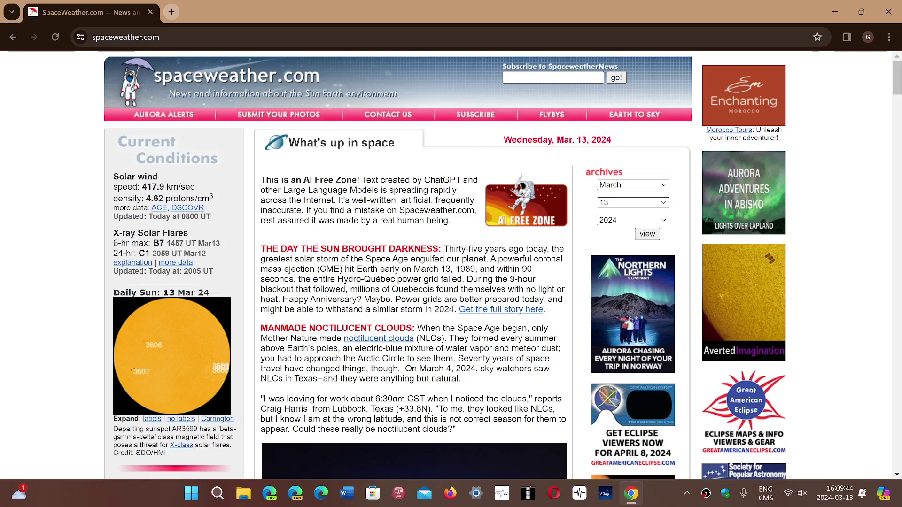
- Preview the 'rocket NLCs' link in a floating window, then close the preview
{"action": "scroll", "coordinate": [450, 265], "scroll_direction": "down", "scroll_amount": 2}
{"action": "scroll", "coordinate": [324, 322], "scroll_direction": "down", "scroll_amount": 14}
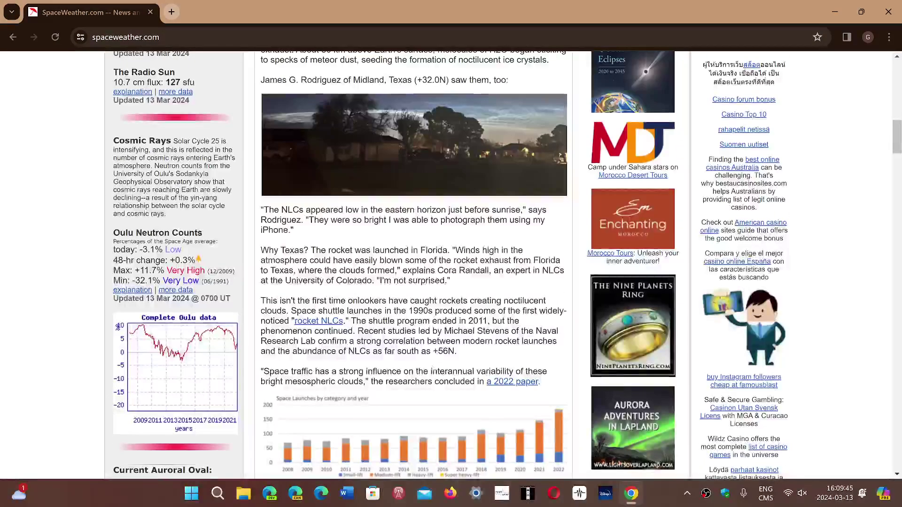
{"action": "left_click", "coordinate": [322, 322]}
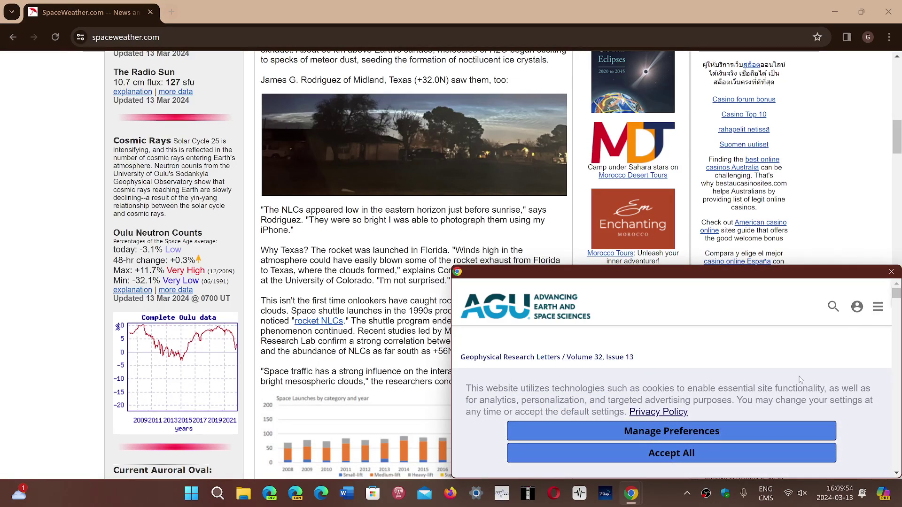
{"action": "left_click", "coordinate": [892, 274]}
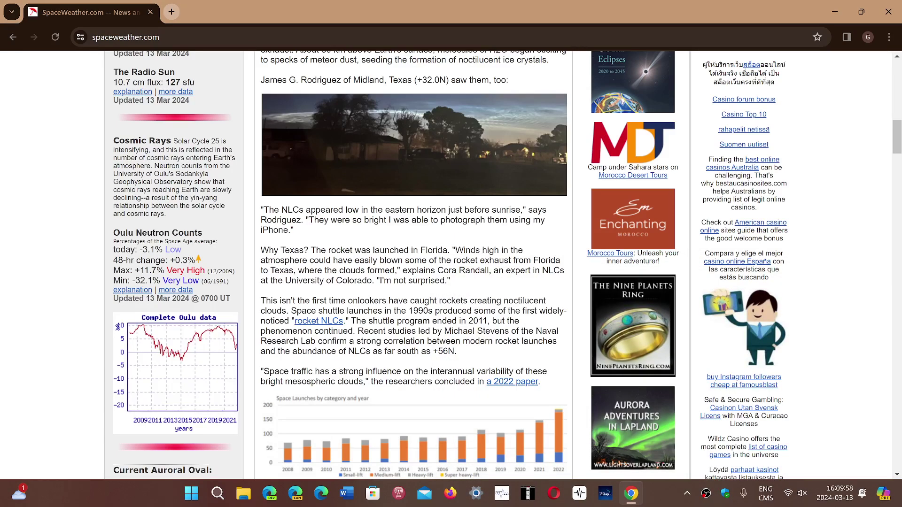
- Preview 'a 2022 paper' via its Preview link option, close it, then close Chrome
{"action": "right_click", "coordinate": [501, 382]}
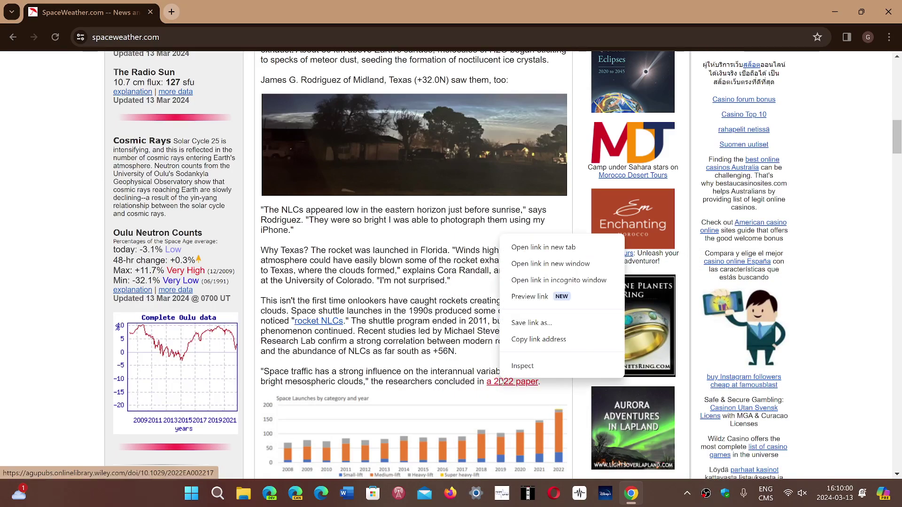
{"action": "left_click", "coordinate": [529, 300]}
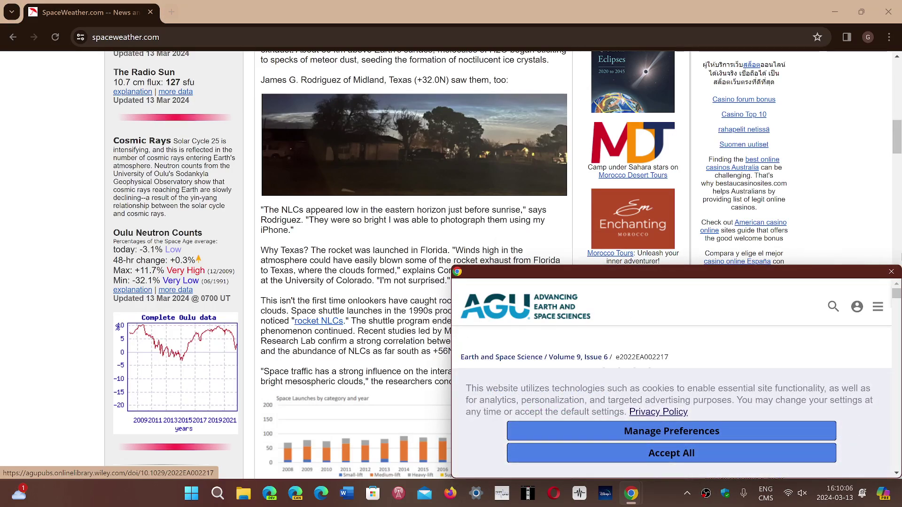
{"action": "left_click", "coordinate": [891, 272]}
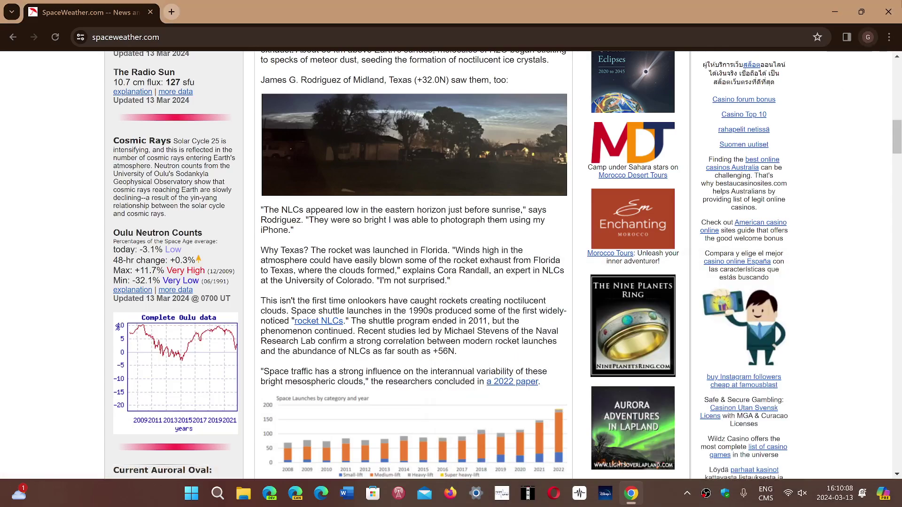
{"action": "left_click", "coordinate": [888, 12]}
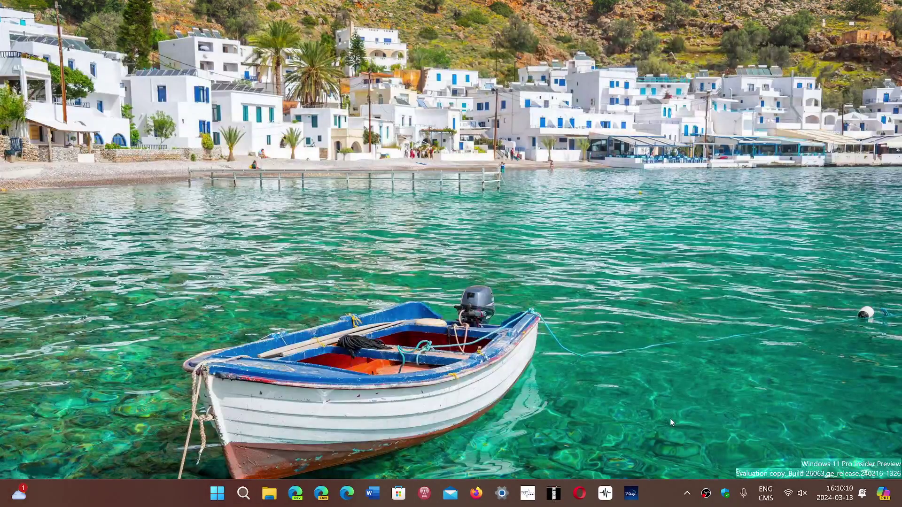